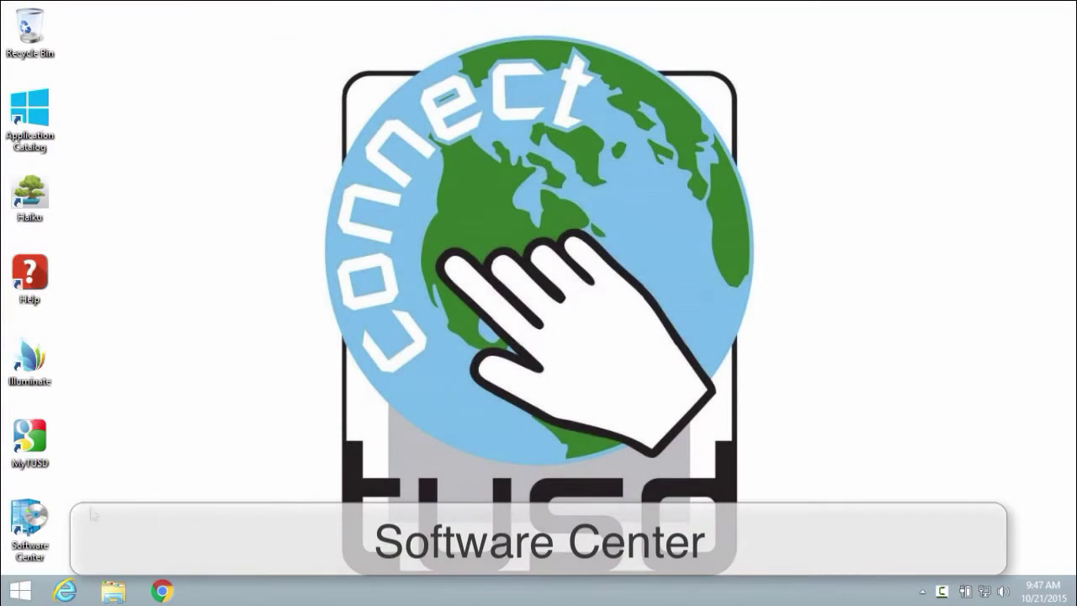
Open Software Center and tick the header checkbox so all three security updates are selected
double_click(50, 528)
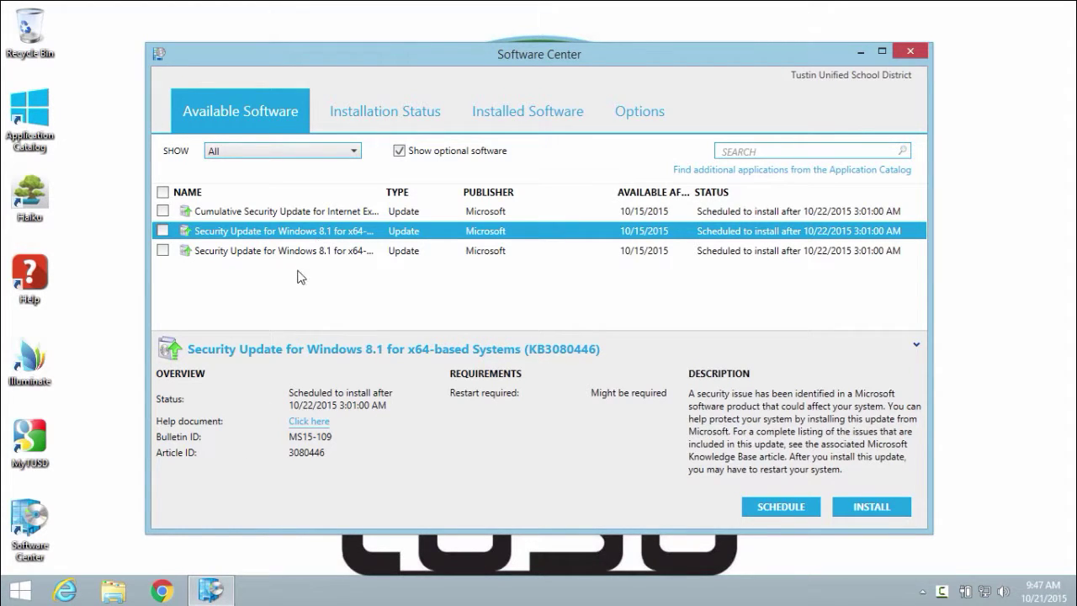
left_click(163, 233)
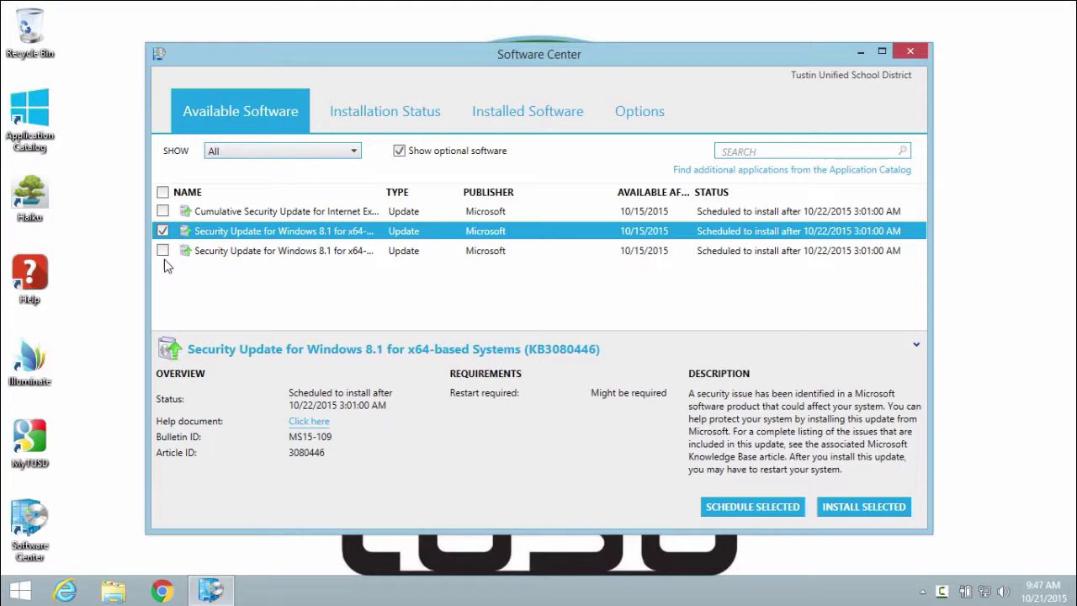
left_click(162, 192)
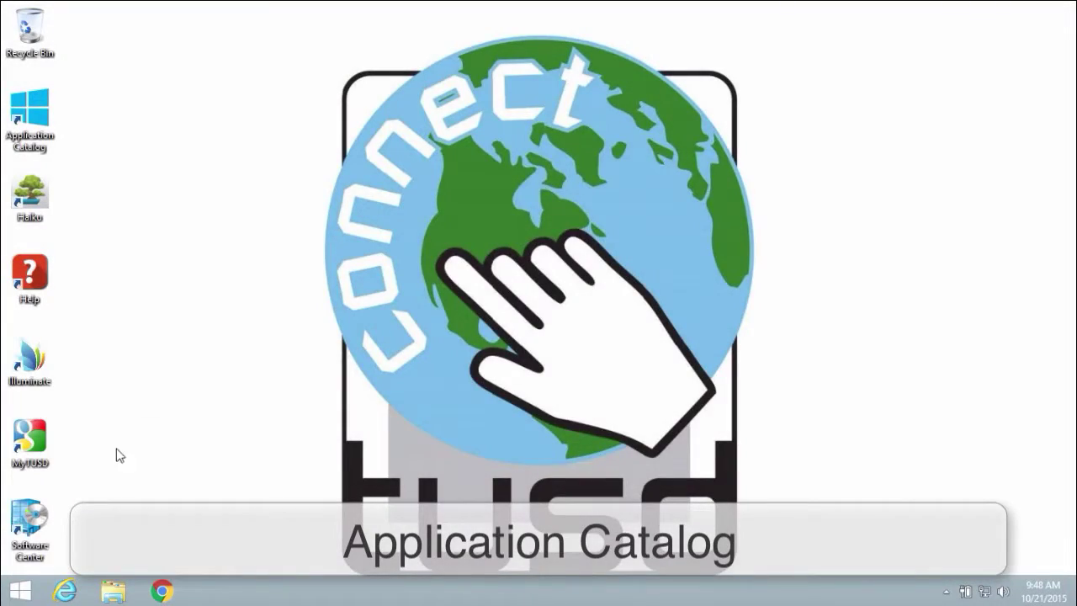
Sign in to the Application Catalog with the account username and password, then close Chrome
double_click(30, 523)
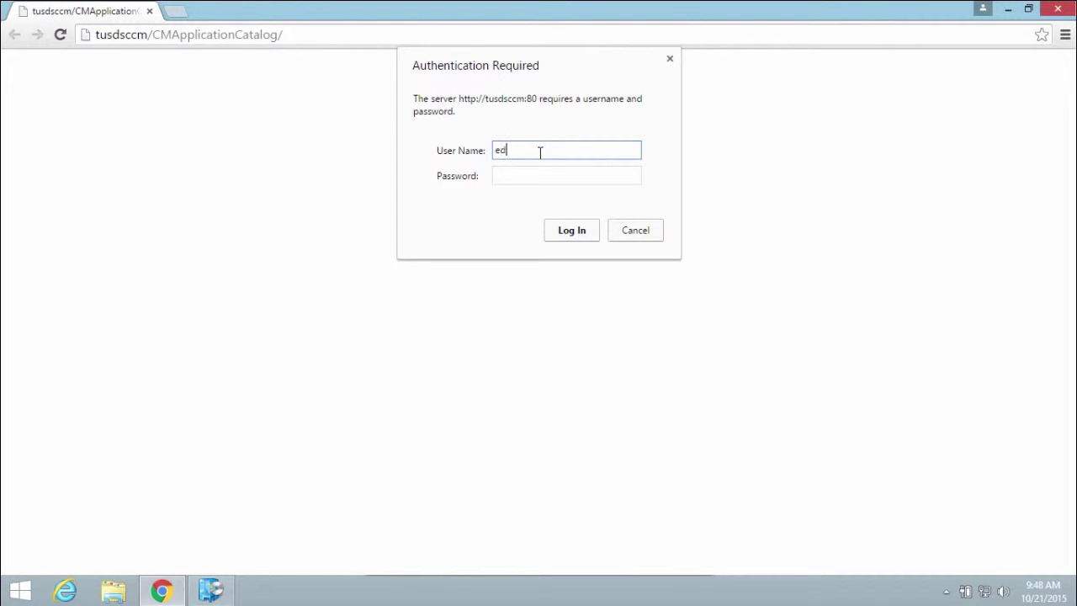
type("test")
key("Tab")
type("***")
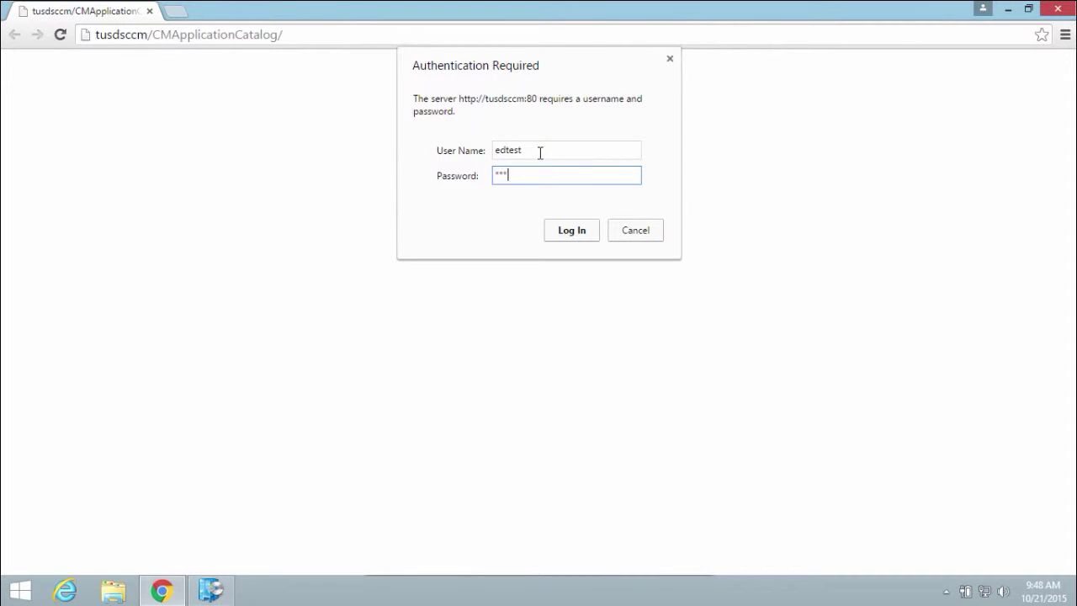
type("***")
key("Return")
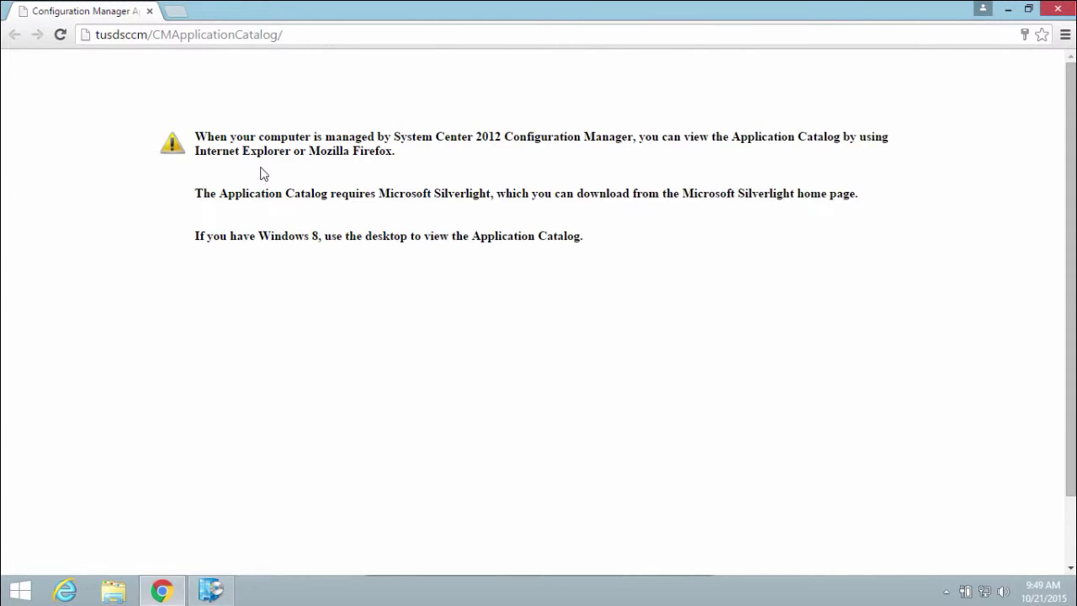
left_click(1060, 8)
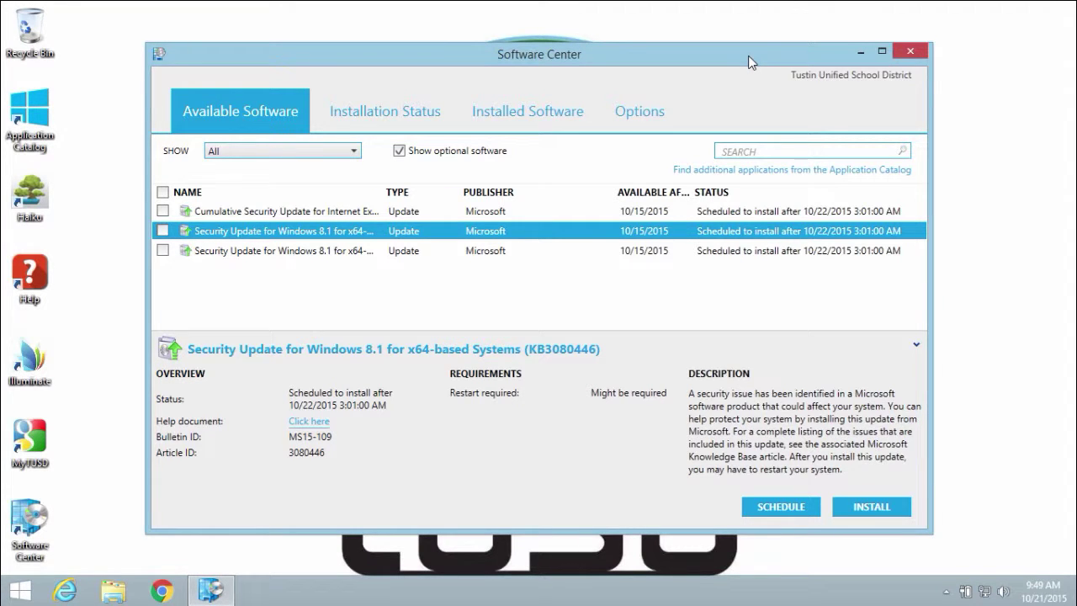
Close Software Center and select the Application Catalog desktop shortcut
left_click(912, 52)
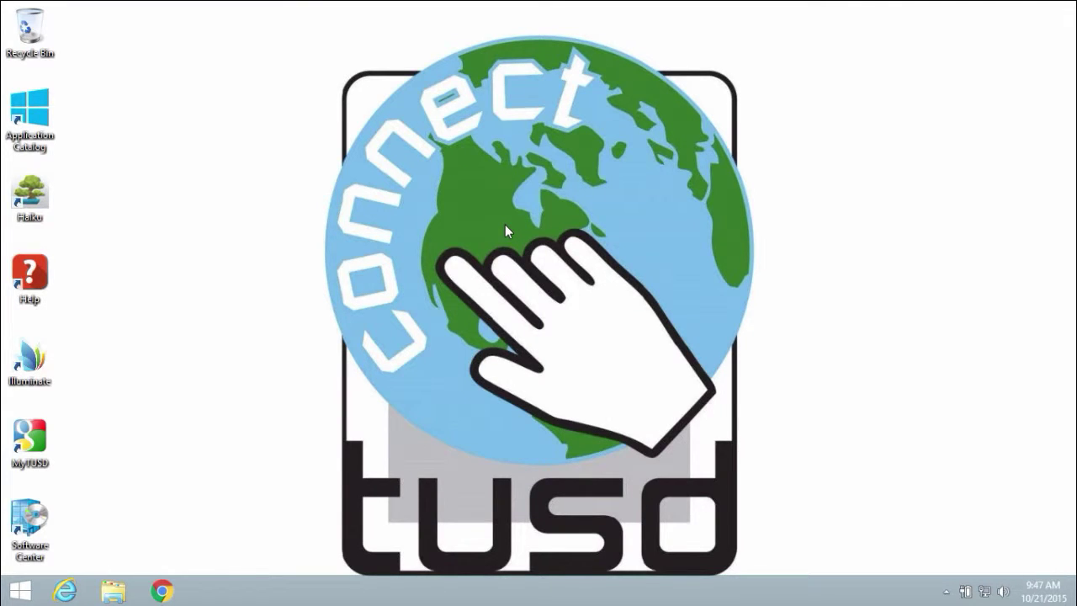
left_click(26, 133)
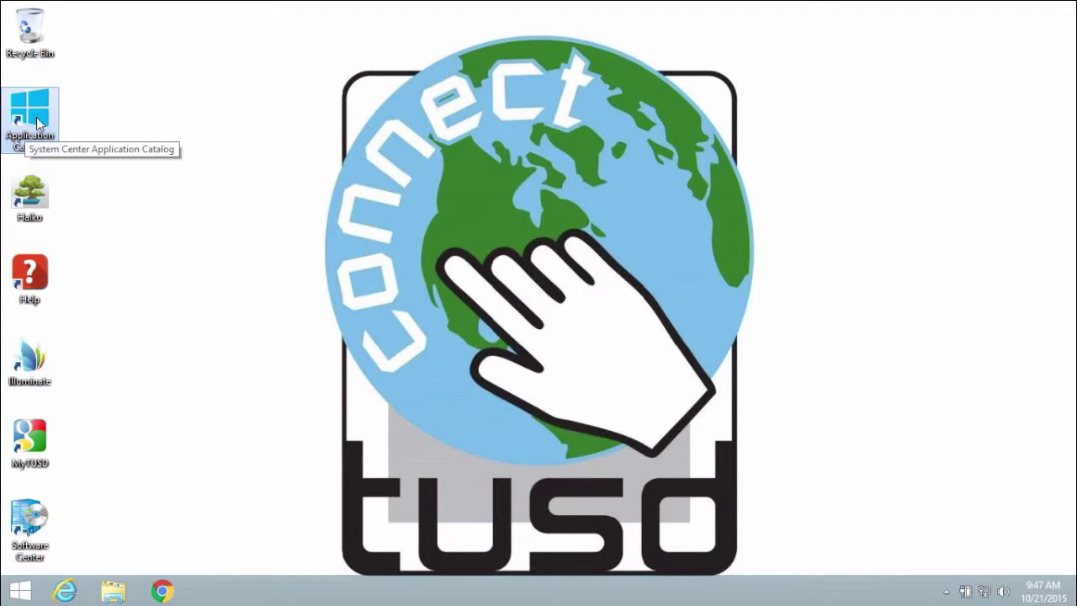
Launch the Application Catalog, try the Plugins category, then return to All to browse the 31 applications
double_click(37, 117)
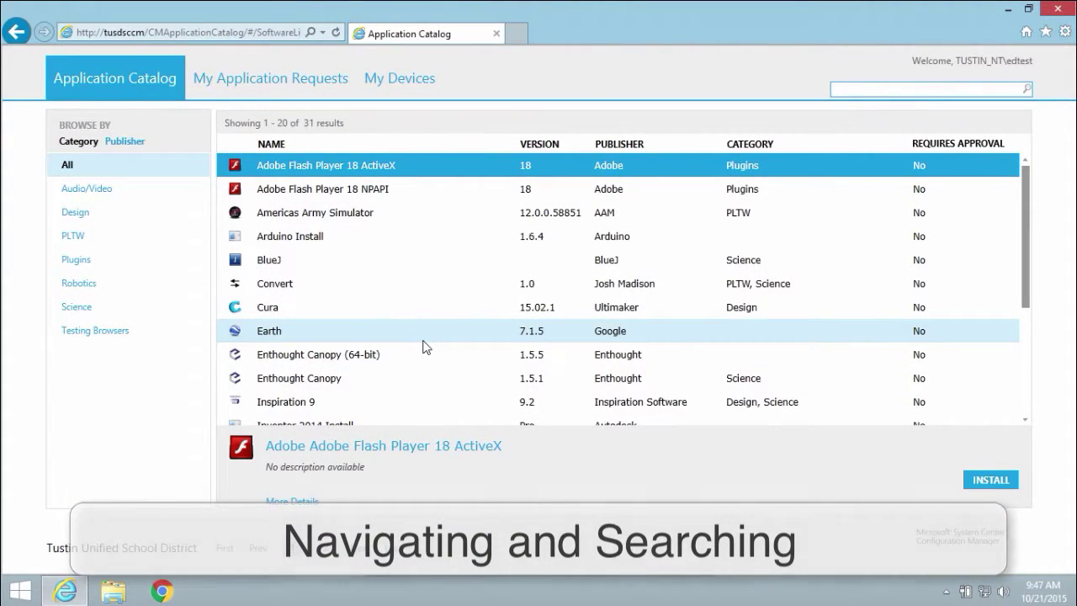
scroll(425, 346, "down", 5)
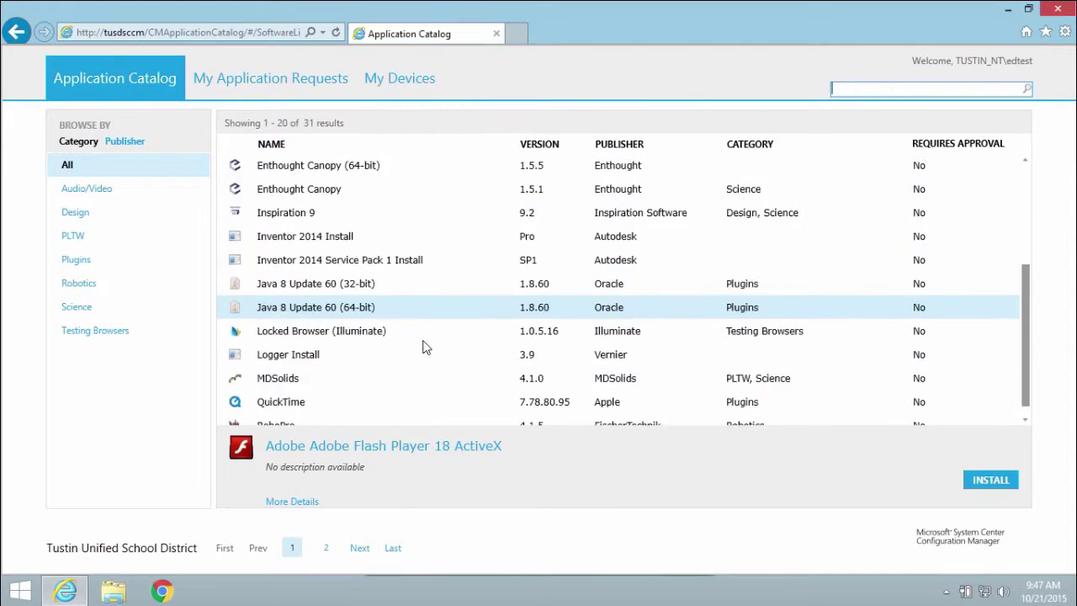
scroll(423, 345, "up", 6)
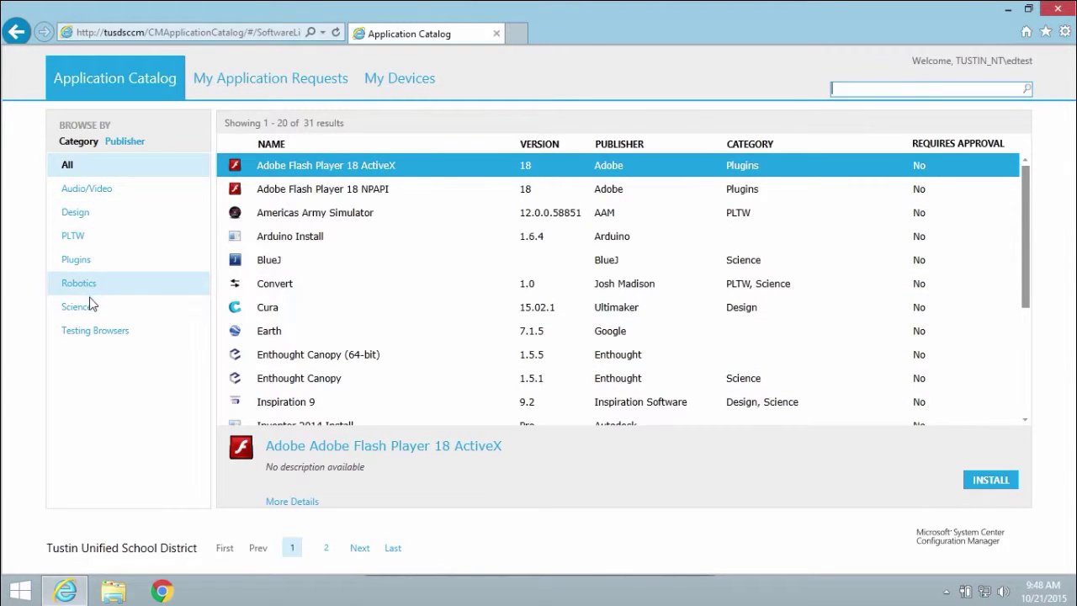
left_click(87, 259)
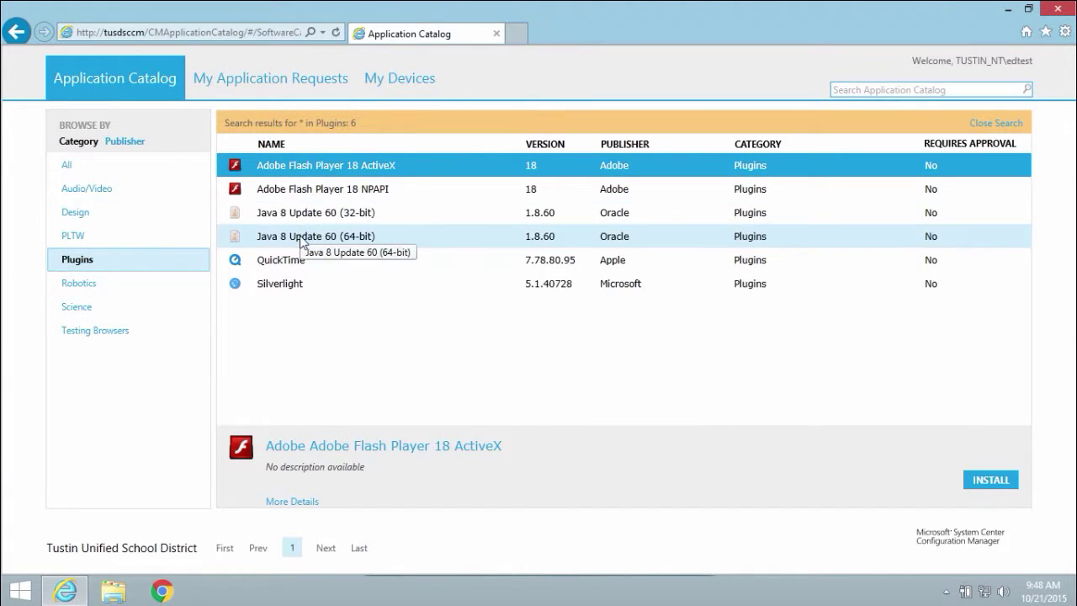
left_click(74, 169)
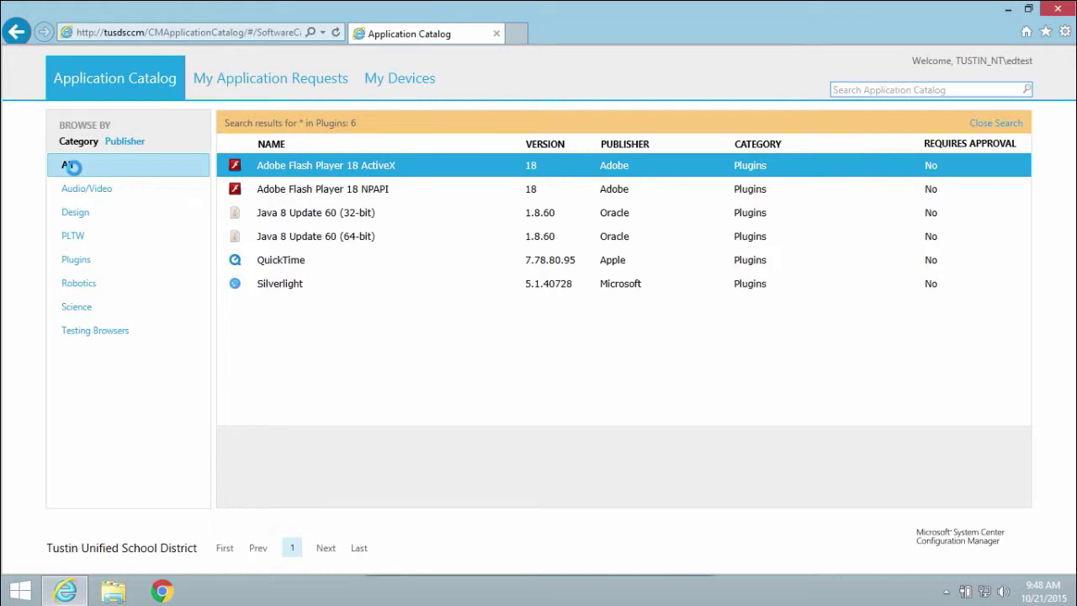
scroll(395, 219, "down", 5)
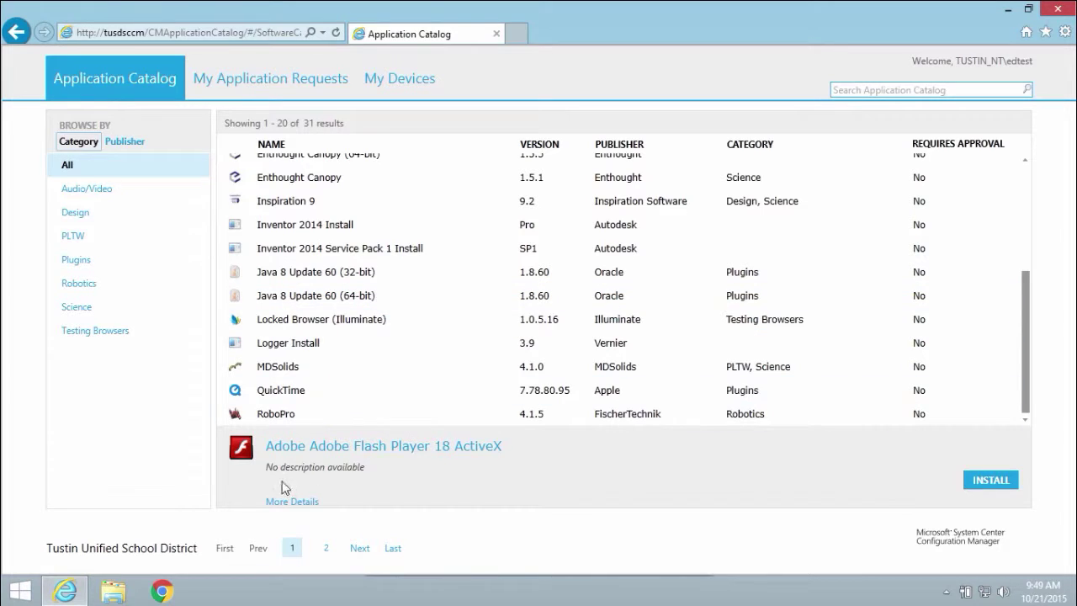
Search the catalog for 'browser' and pick Safe Exam Browser (Haiku) from the three results
left_click(326, 548)
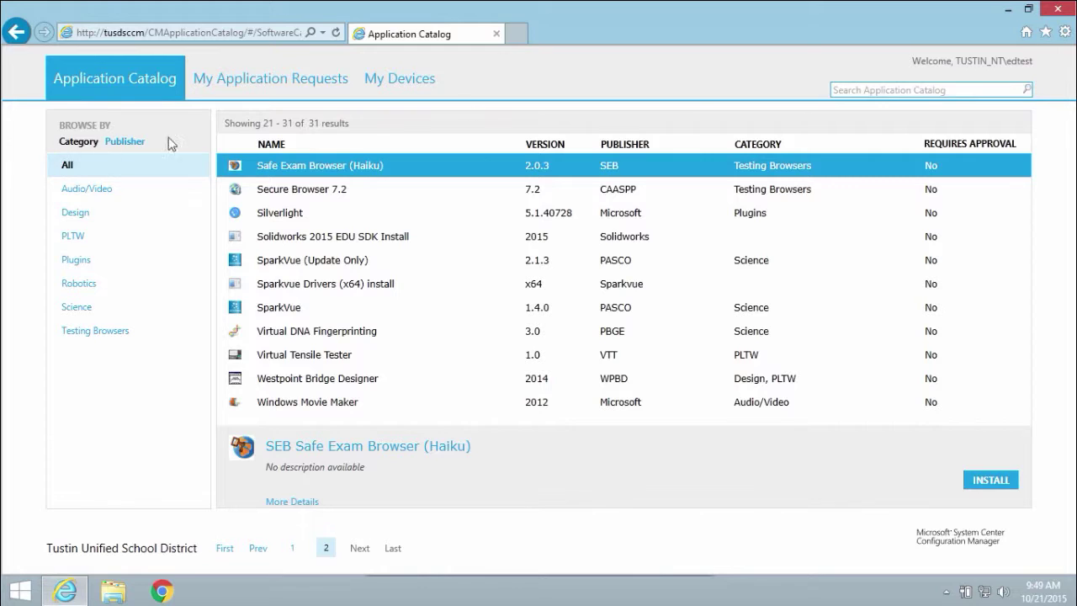
left_click(854, 90)
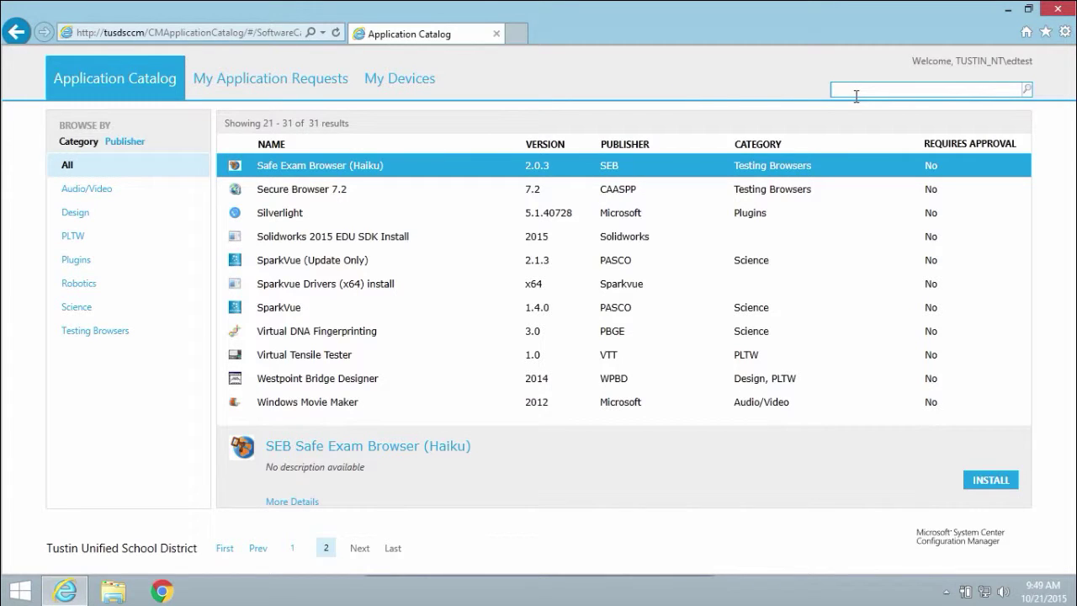
type("browser")
key("Return")
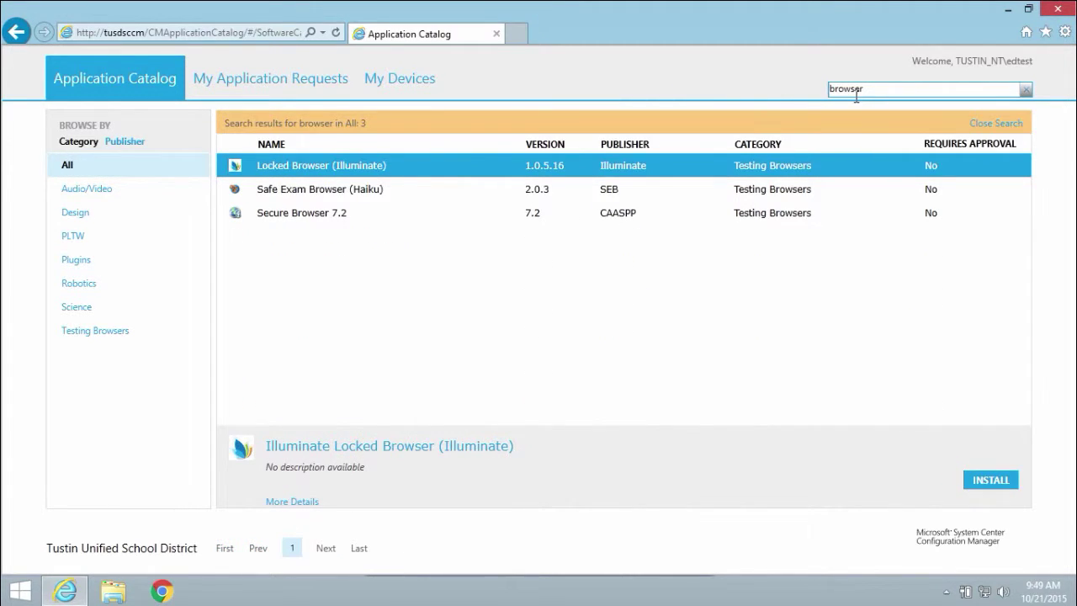
left_click(381, 190)
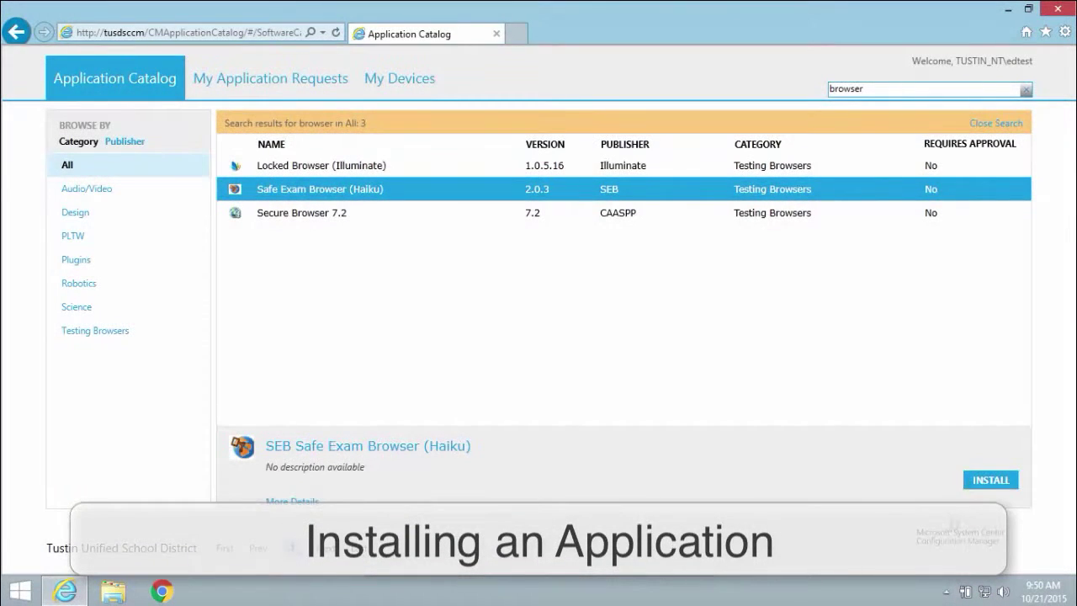
Install Safe Exam Browser (Haiku), confirming with Yes in the Application Installation dialog
left_click(993, 482)
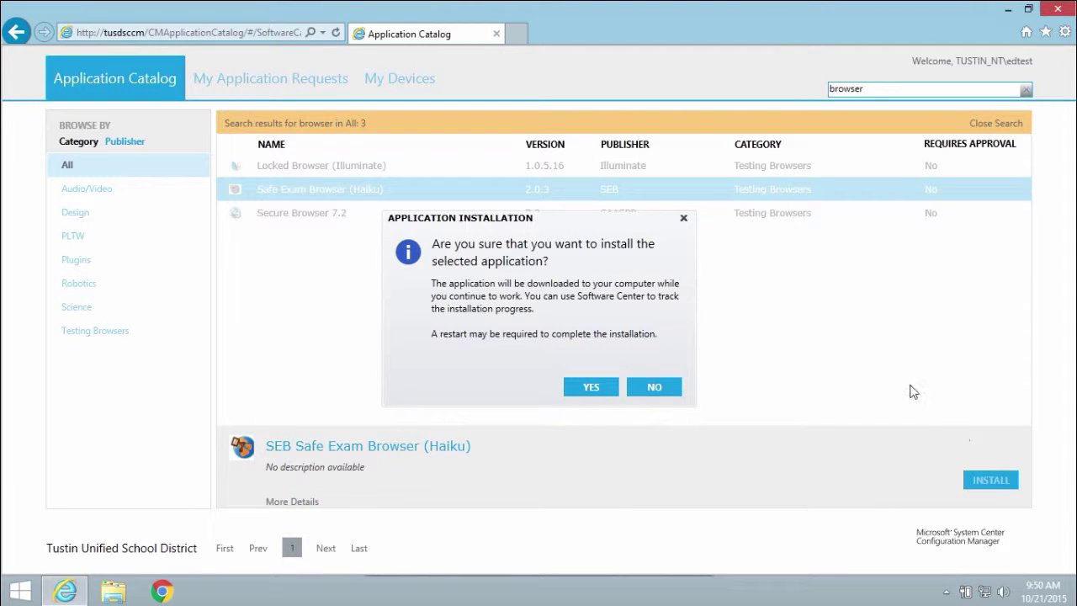
left_click(592, 389)
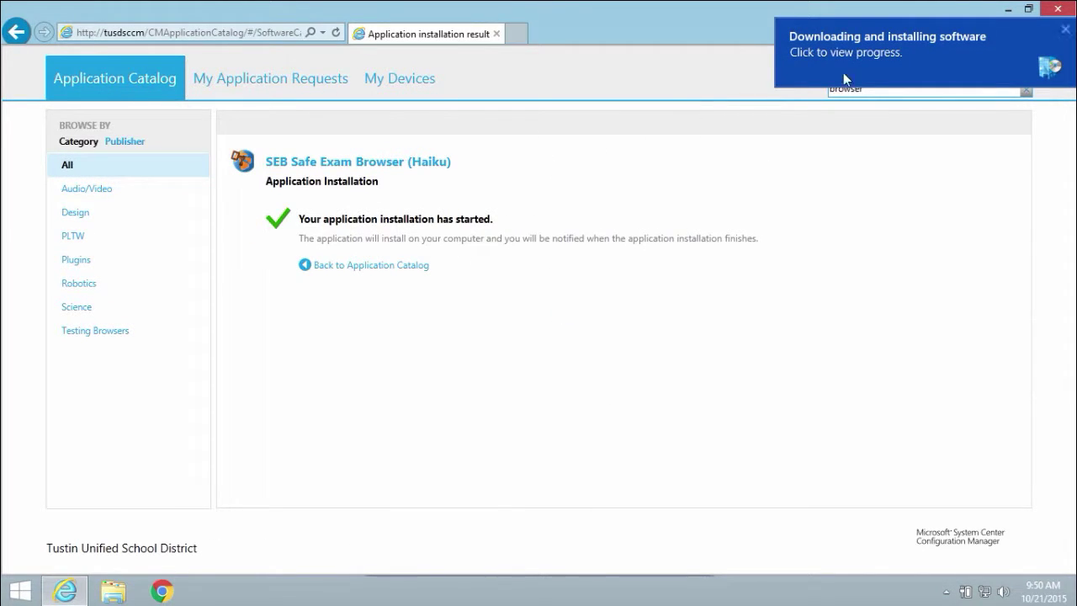
Follow the Safe Exam Browser (Haiku) 2.0.3 installation status and acknowledge its successful completion
left_click(912, 52)
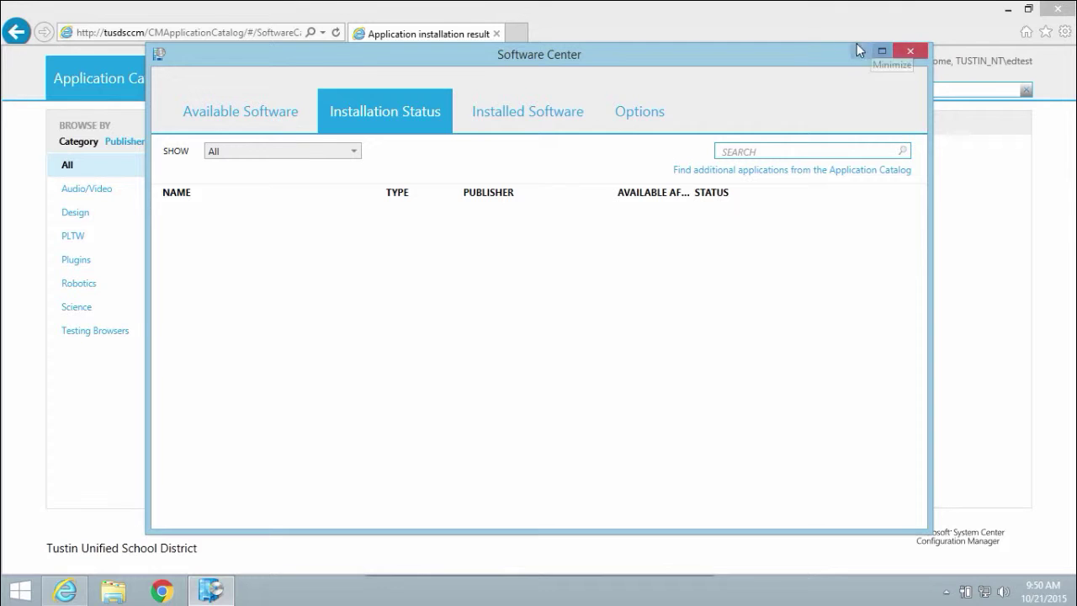
left_click(476, 268)
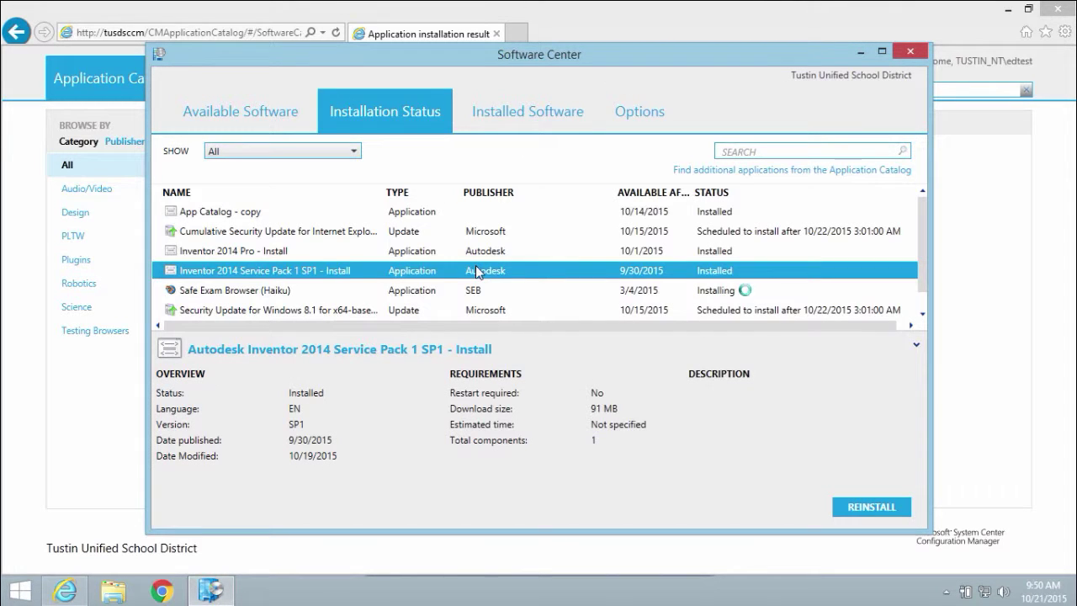
left_click(441, 294)
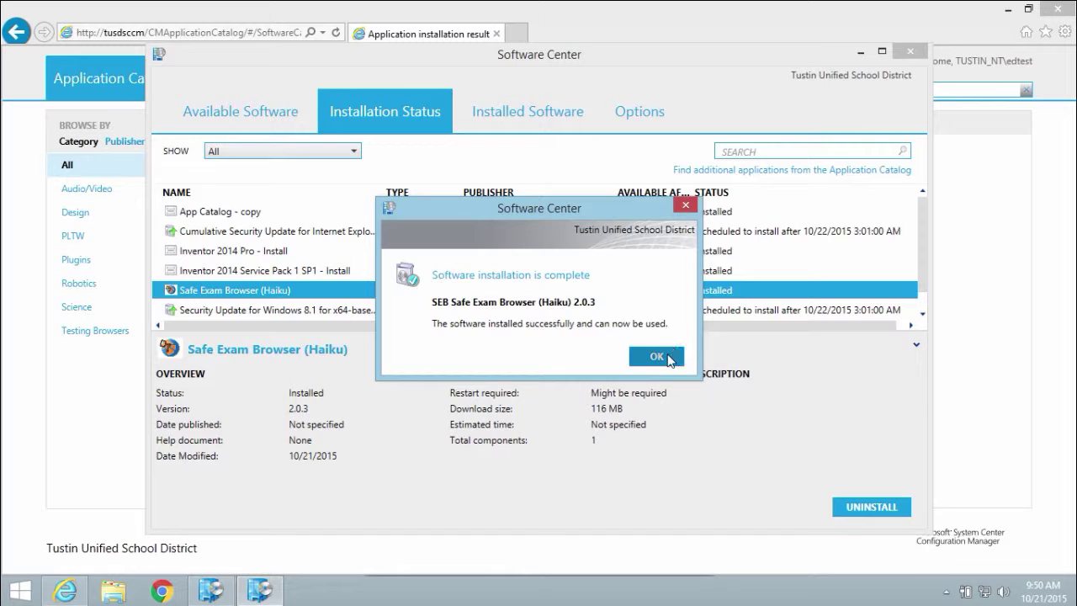
left_click(661, 356)
Close Software Center and the Internet Explorer catalog, then select the new Safe Exam Browser desktop shortcut
left_click(909, 51)
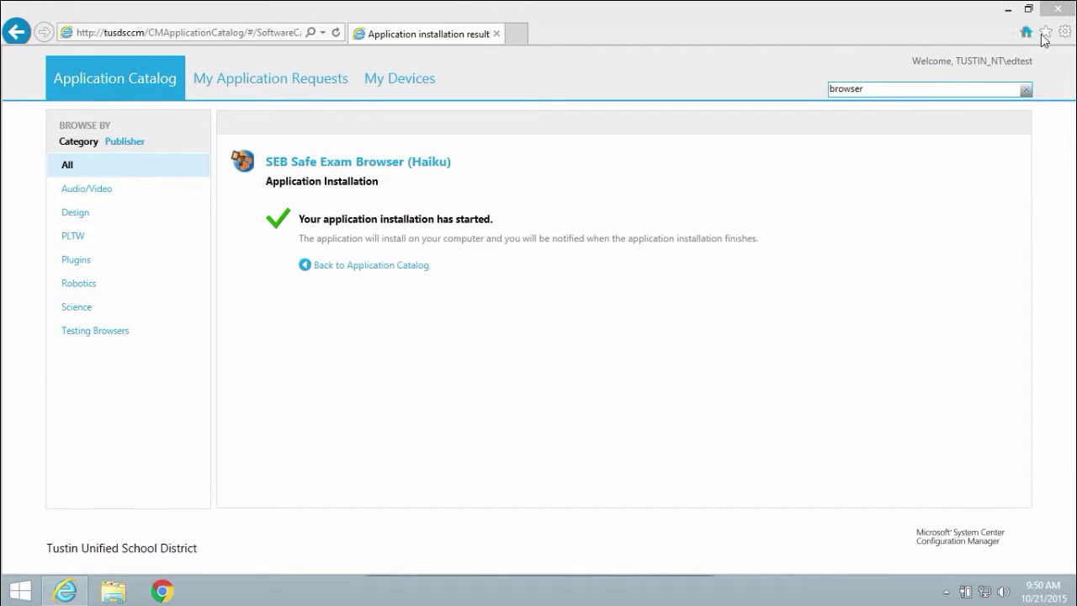
left_click(1059, 10)
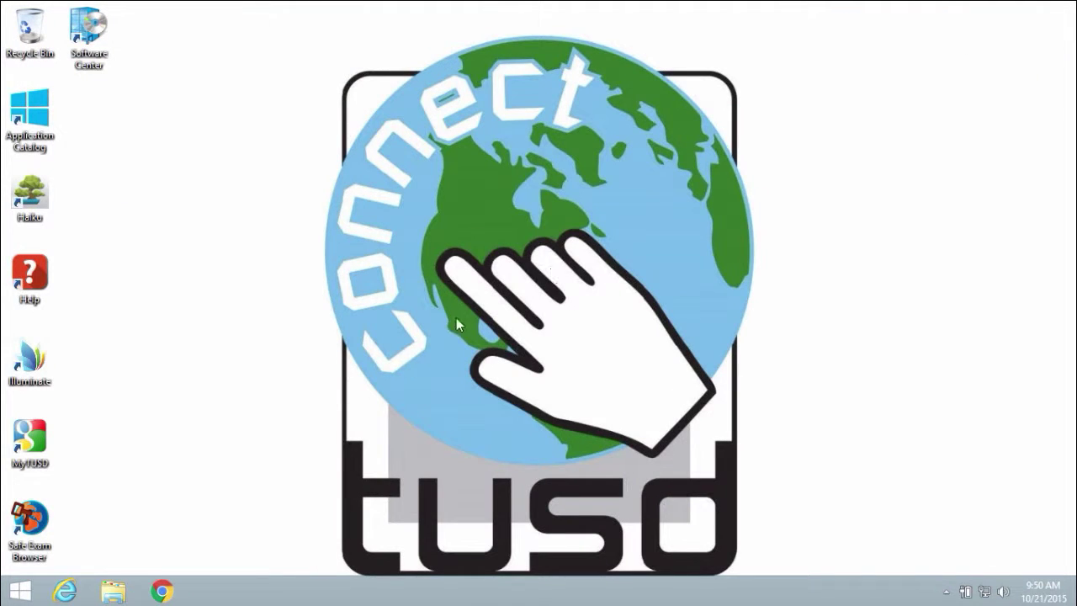
left_click(44, 530)
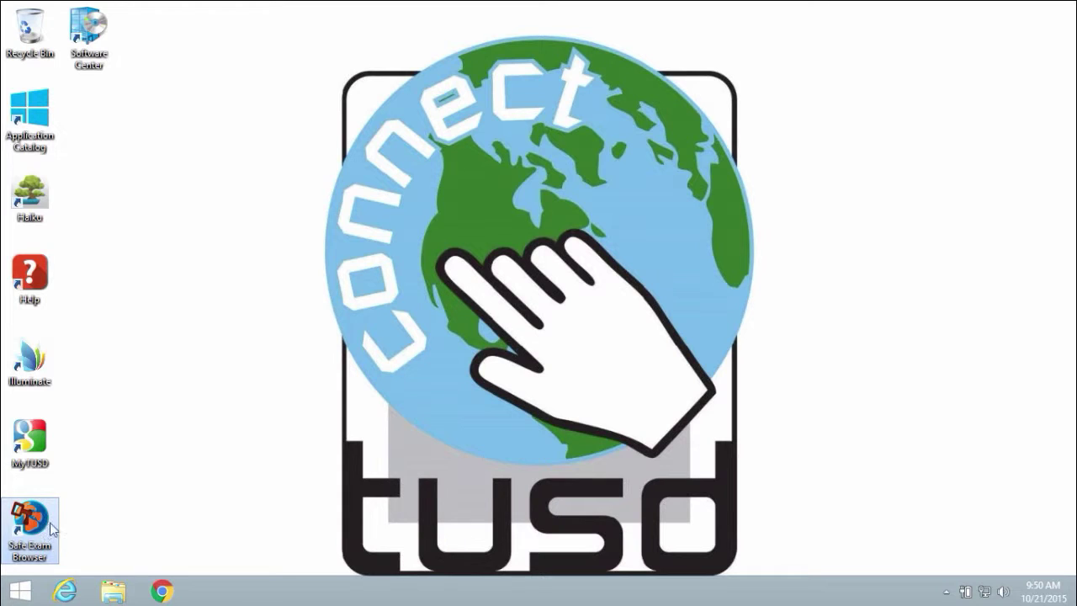